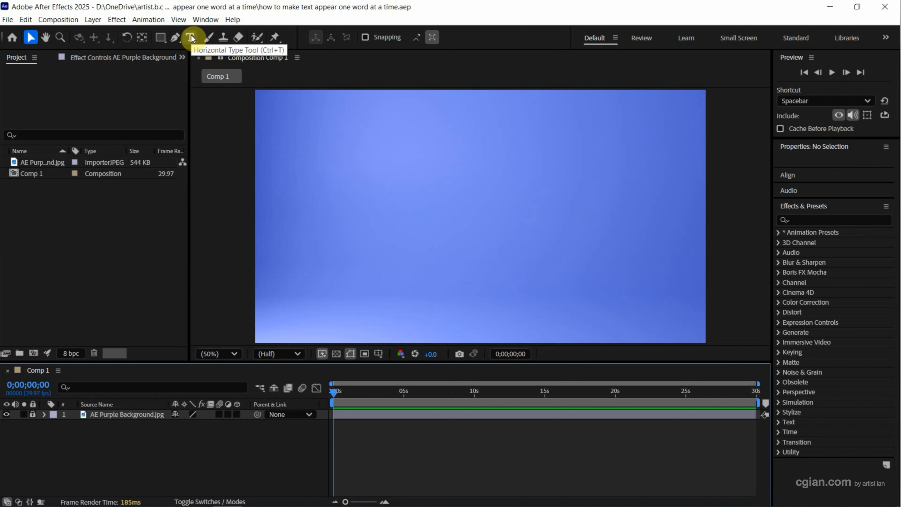
Step: Create a horizontal text layer in the composition reading "how to make text appear one word at a time"
{"action": "left_click", "coordinate": [191, 37]}
{"action": "left_click", "coordinate": [356, 198]}
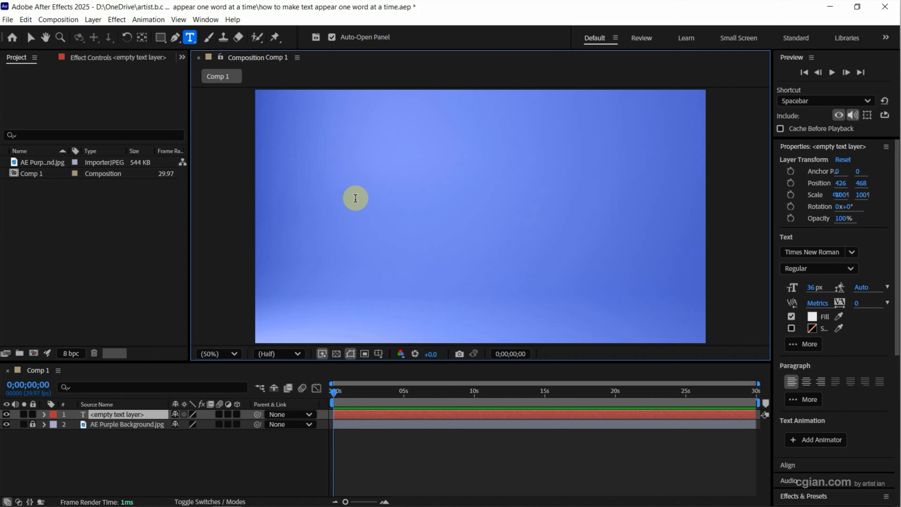
{"action": "type", "text": "how t"}
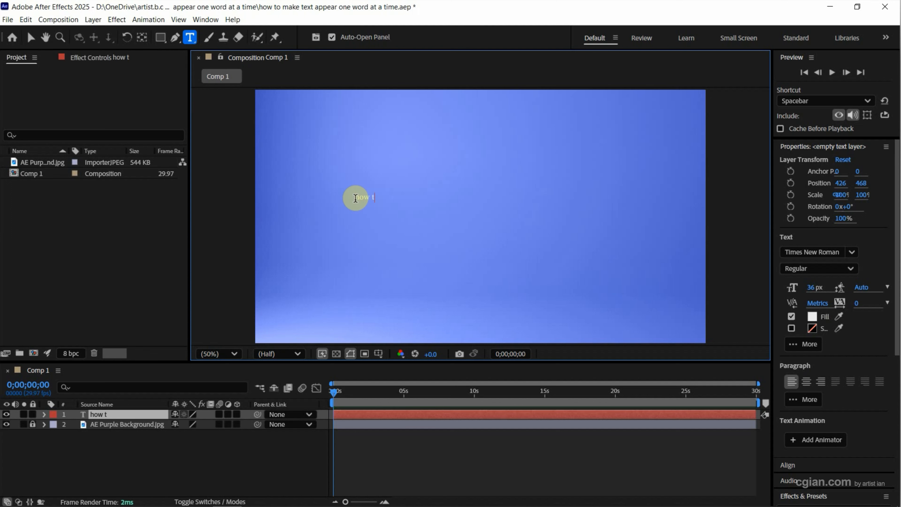
{"action": "type", "text": "o make tex"}
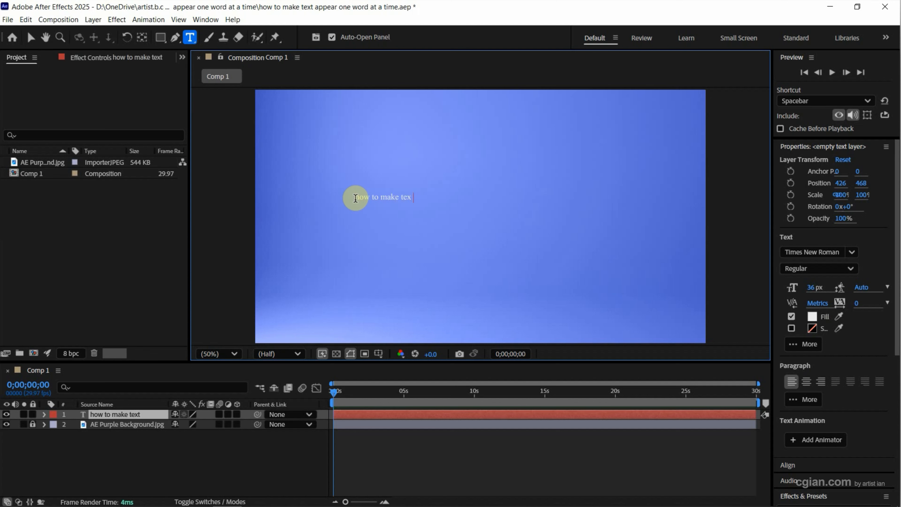
{"action": "type", "text": "t appear one word at a time"}
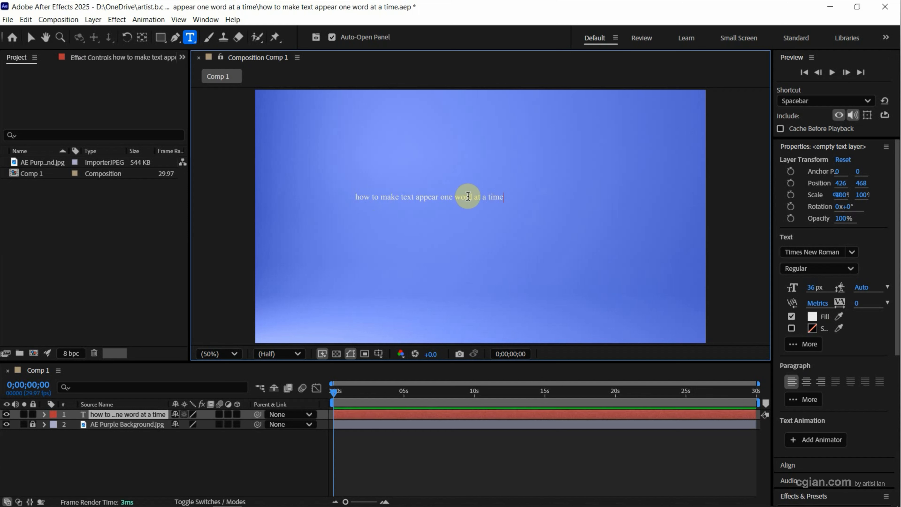
Step: Set the font size of the whole text line to 80 px
{"action": "key", "text": "ctrl+a"}
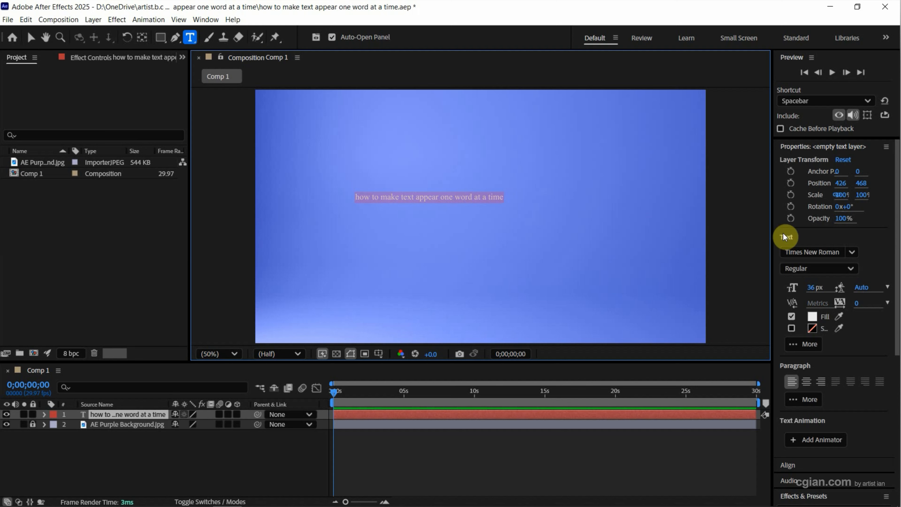
{"action": "left_click", "coordinate": [811, 288]}
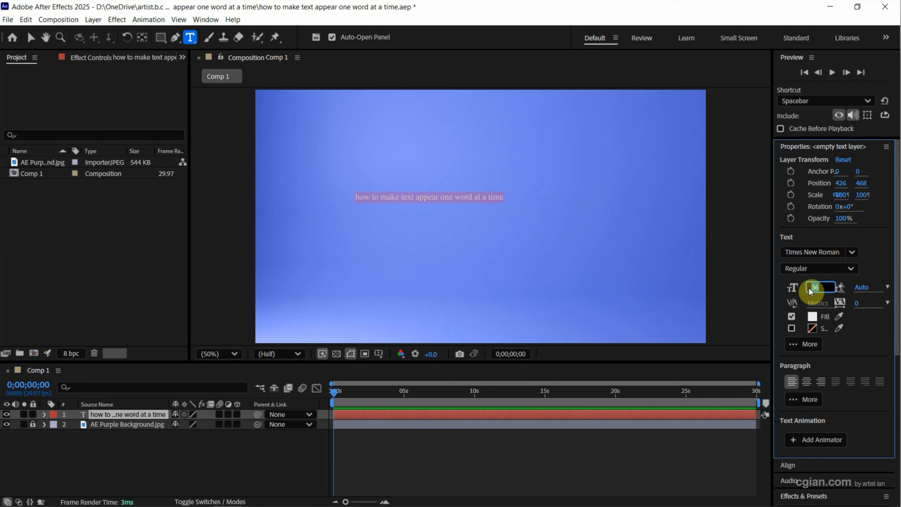
{"action": "type", "text": "80"}
{"action": "key", "text": "Return"}
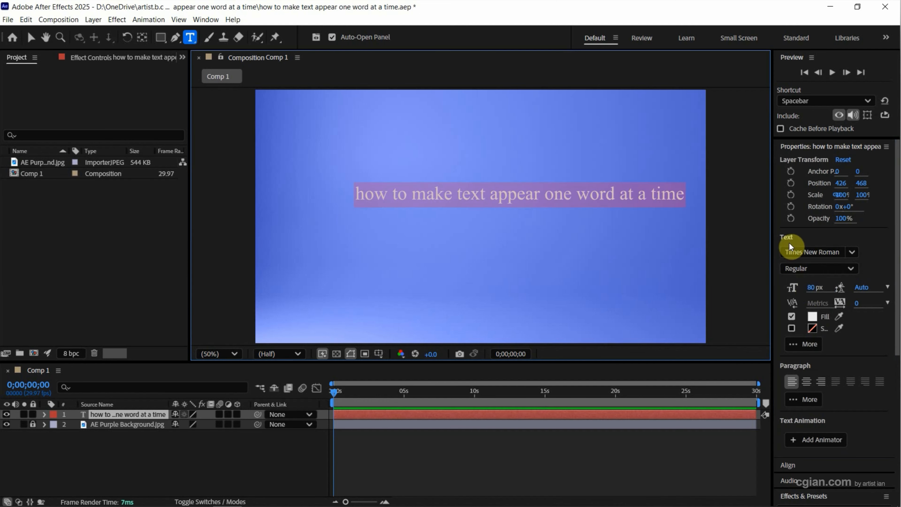
{"action": "left_click", "coordinate": [852, 252]}
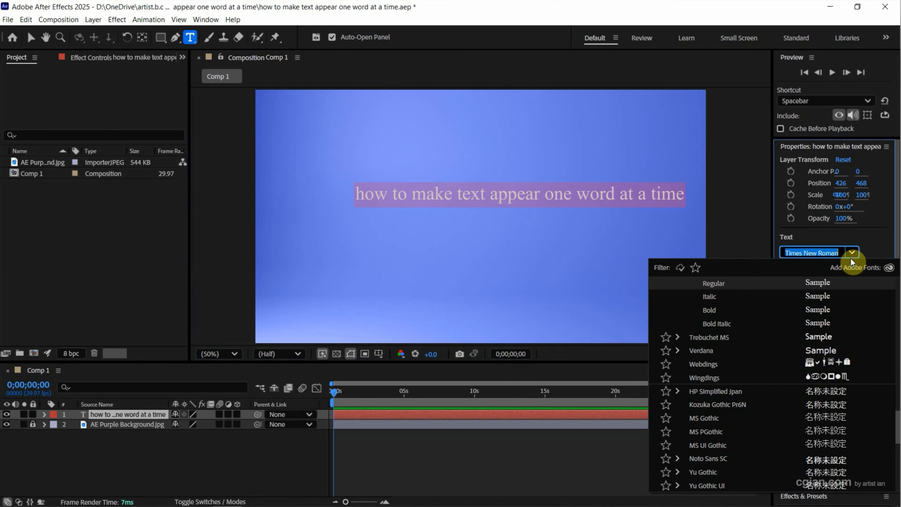
{"action": "left_click", "coordinate": [853, 249]}
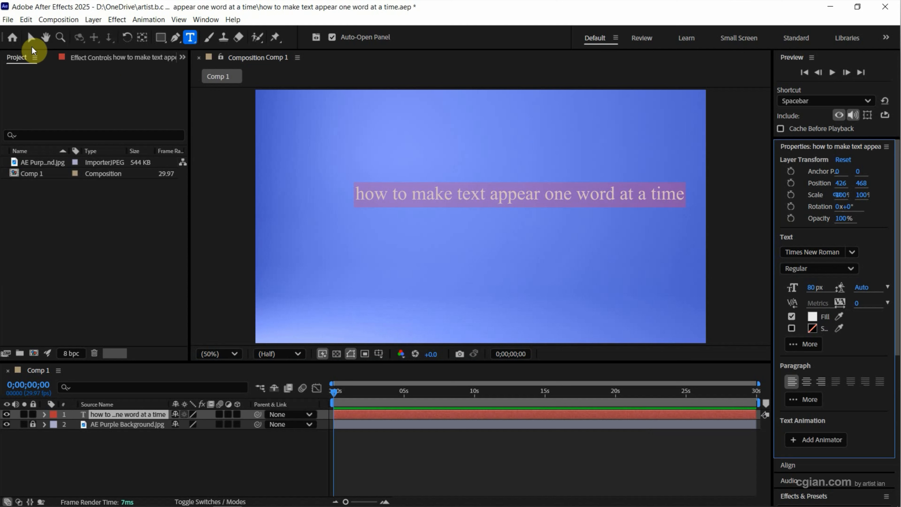
Step: Center the text layer's anchor point on its content and center the layer in the composition
{"action": "left_click", "coordinate": [31, 38]}
{"action": "left_click", "coordinate": [139, 414]}
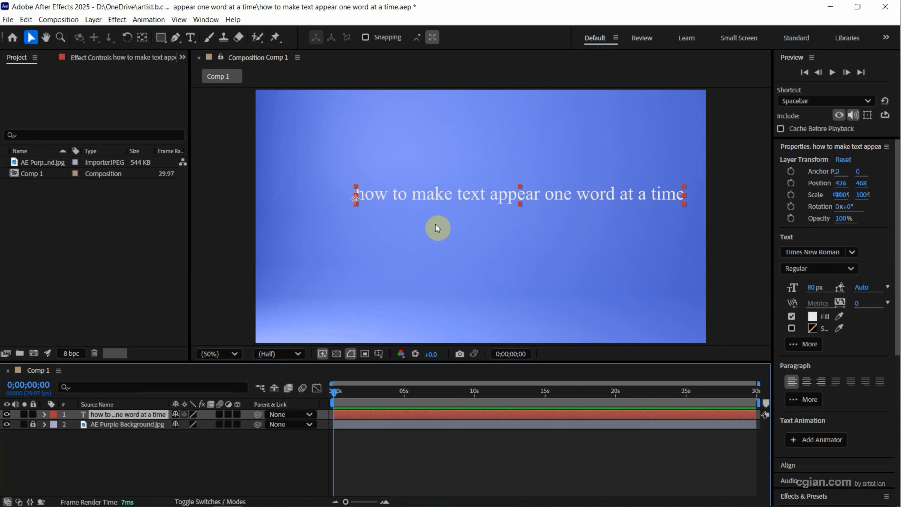
{"action": "key", "text": "ctrl+alt+Home"}
{"action": "key", "text": "ctrl+Home"}
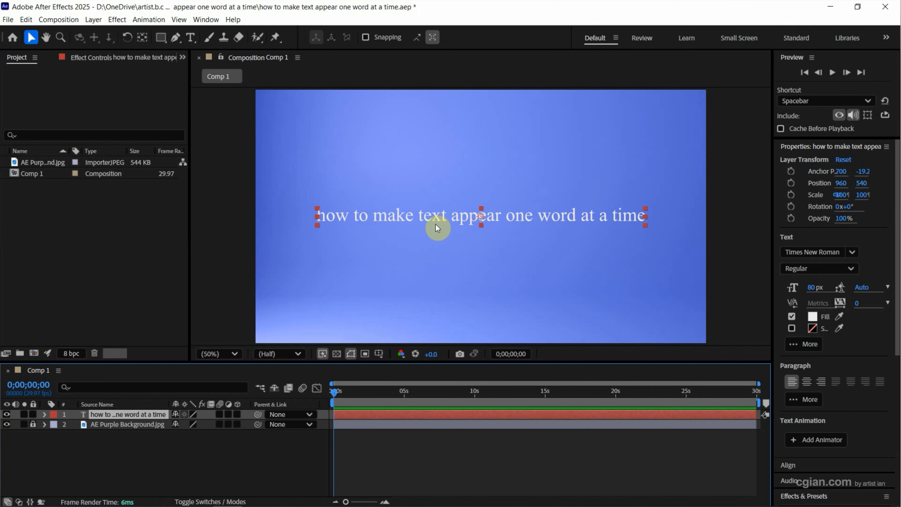
Step: Search the effects and presets for "word" and apply the Fade Up Words preset to the text layer
{"action": "left_click", "coordinate": [206, 19]}
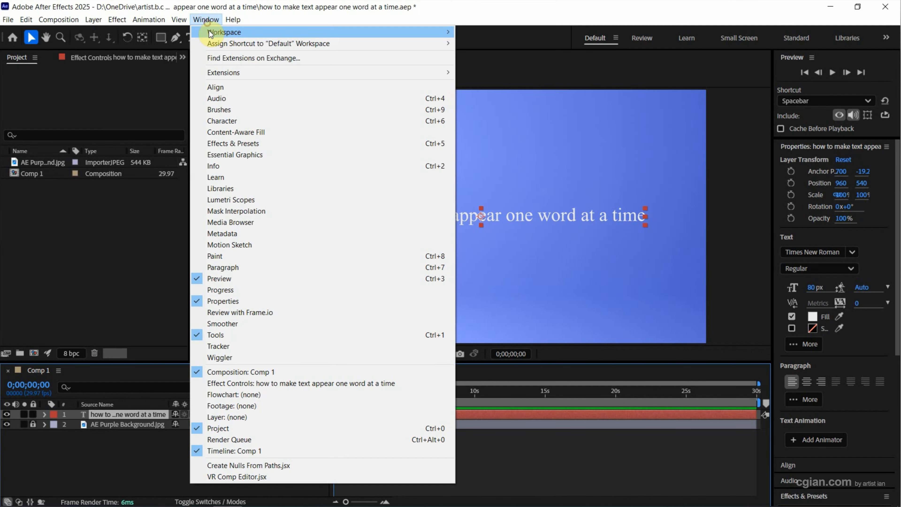
{"action": "left_click", "coordinate": [243, 144]}
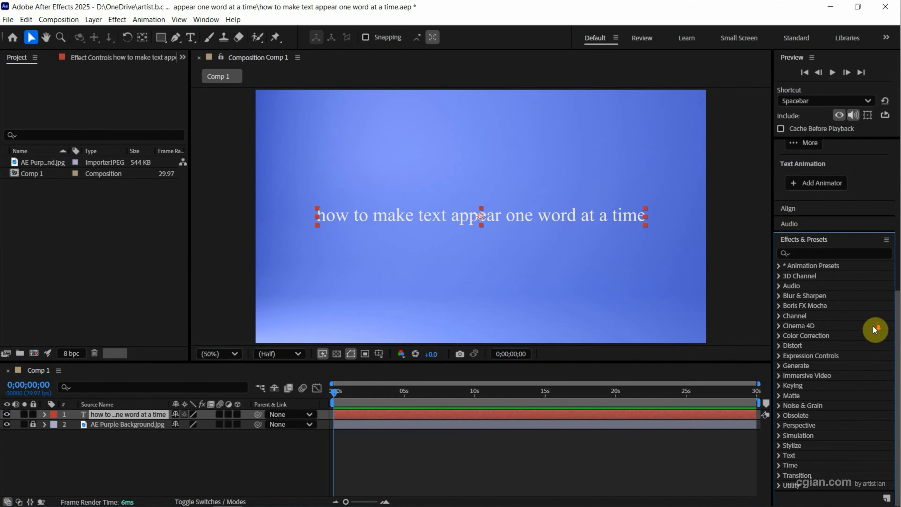
{"action": "left_click", "coordinate": [805, 252]}
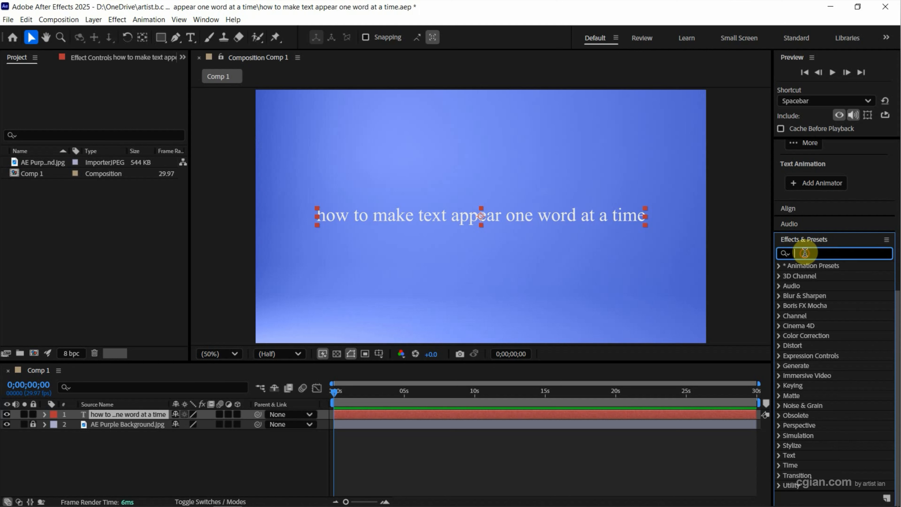
{"action": "type", "text": "word"}
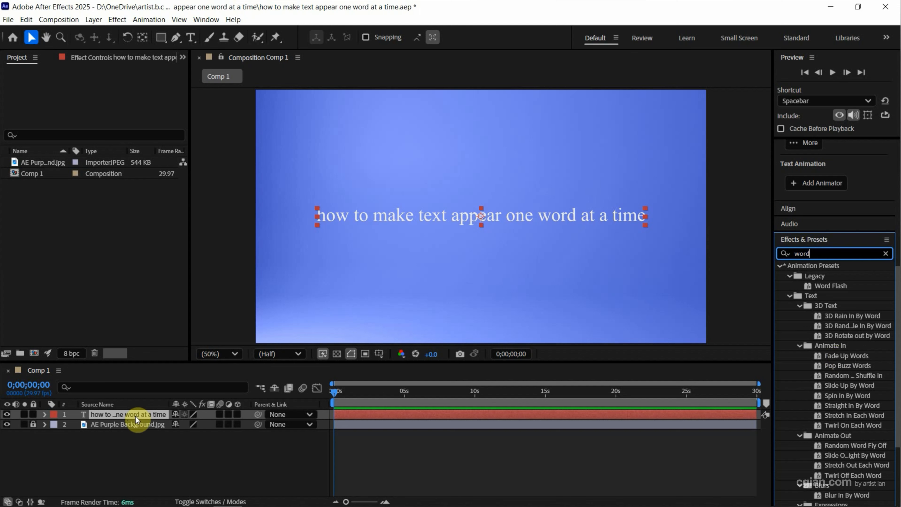
{"action": "double_click", "coordinate": [833, 357]}
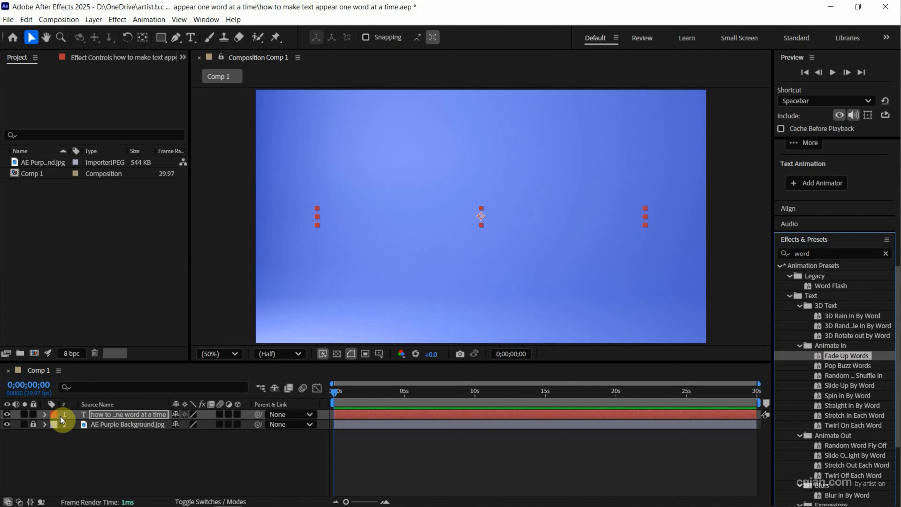
Step: Reveal the Start keyframes of Range Selector 1 in the text layer's Animator 1 and preview the word animation
{"action": "left_click", "coordinate": [44, 414]}
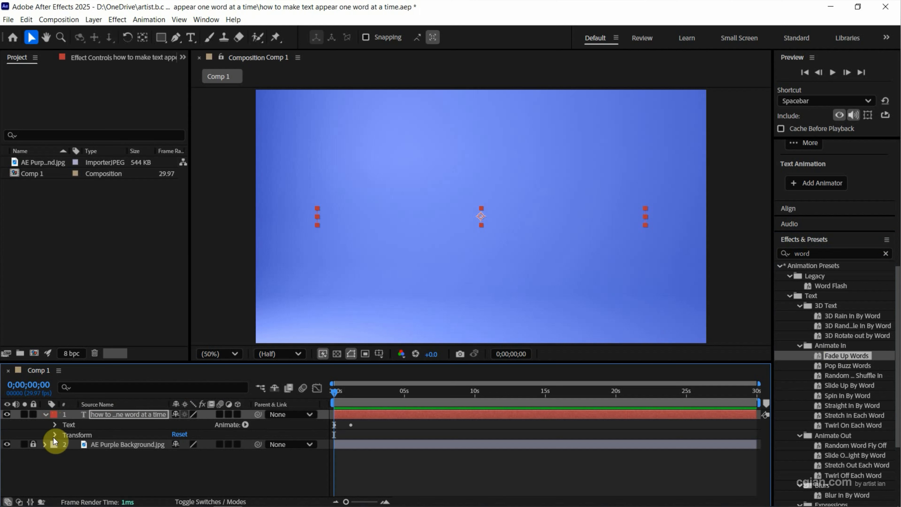
{"action": "left_click", "coordinate": [55, 425]}
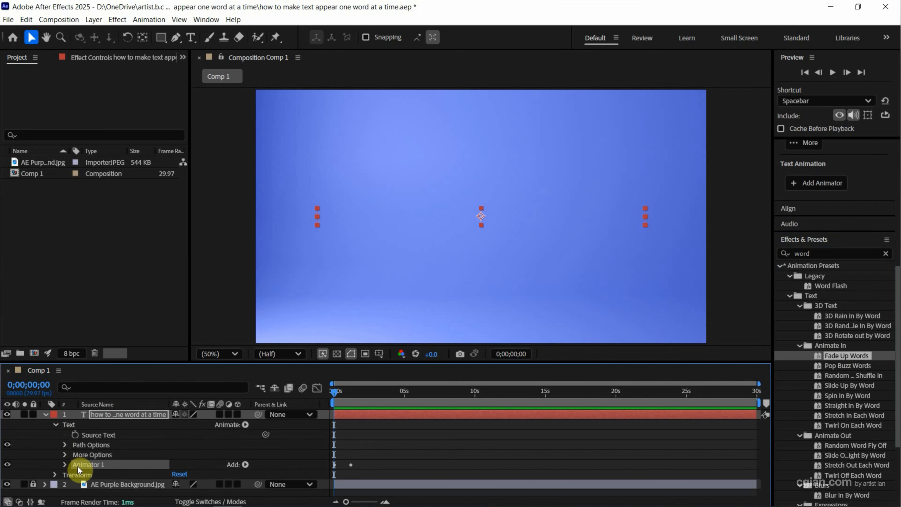
{"action": "left_click", "coordinate": [63, 464]}
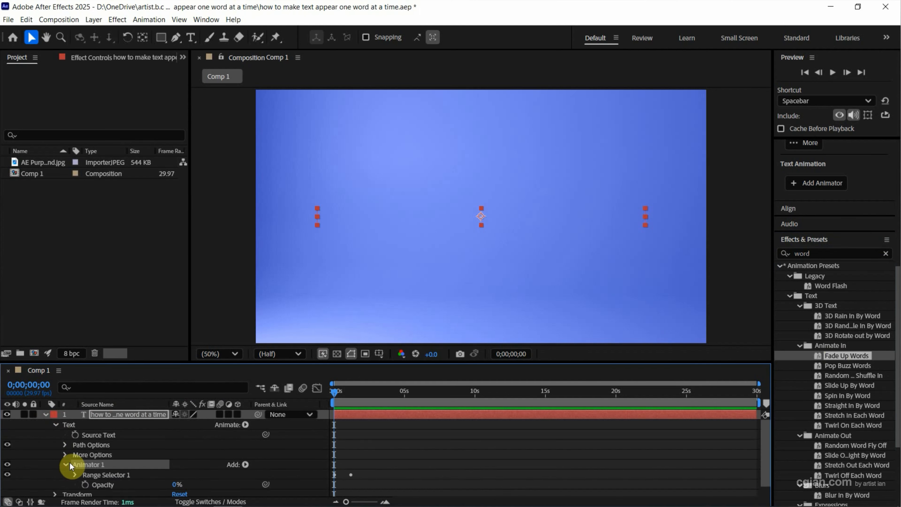
{"action": "left_click", "coordinate": [74, 474]}
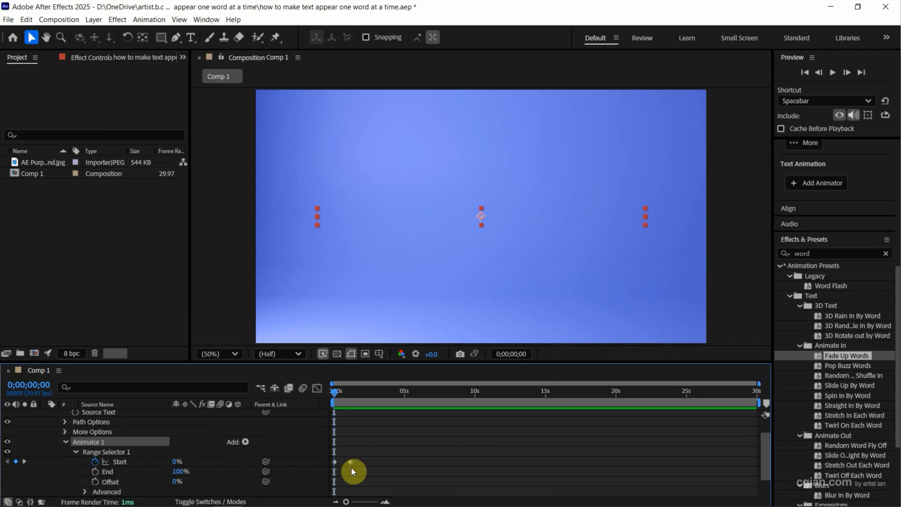
{"action": "key", "text": "space"}
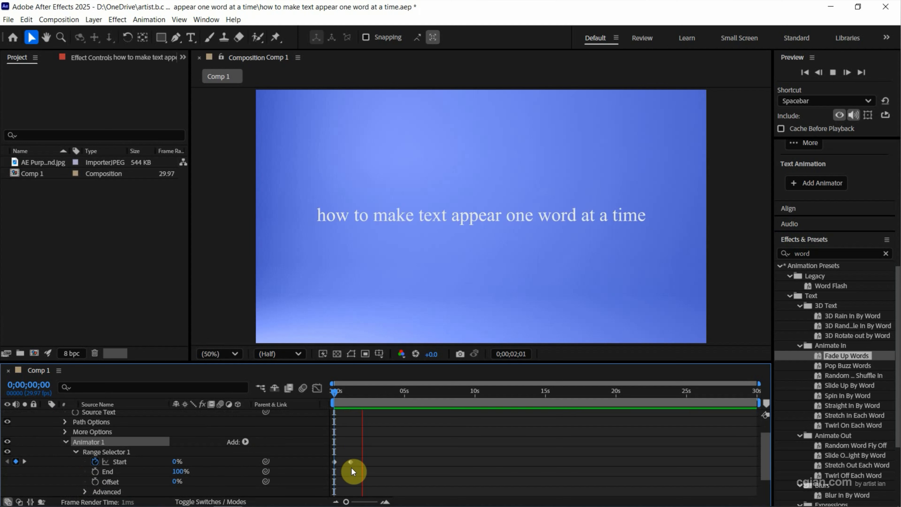
{"action": "key", "text": "space"}
Step: Slow the word fade by moving the last Start keyframe to about 5 seconds, and preview it from the beginning
{"action": "mouse_move", "coordinate": [349, 462]}
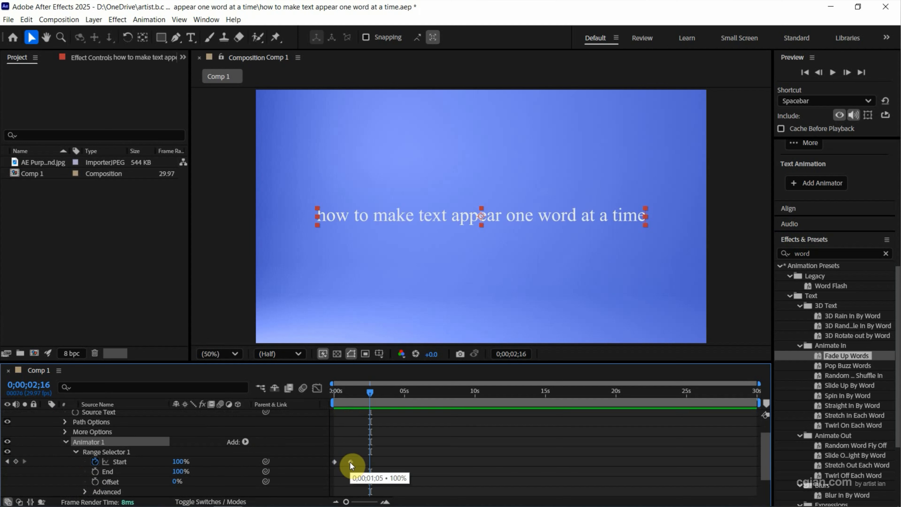
{"action": "left_click_drag", "start_coordinate": [349, 462], "coordinate": [399, 464]}
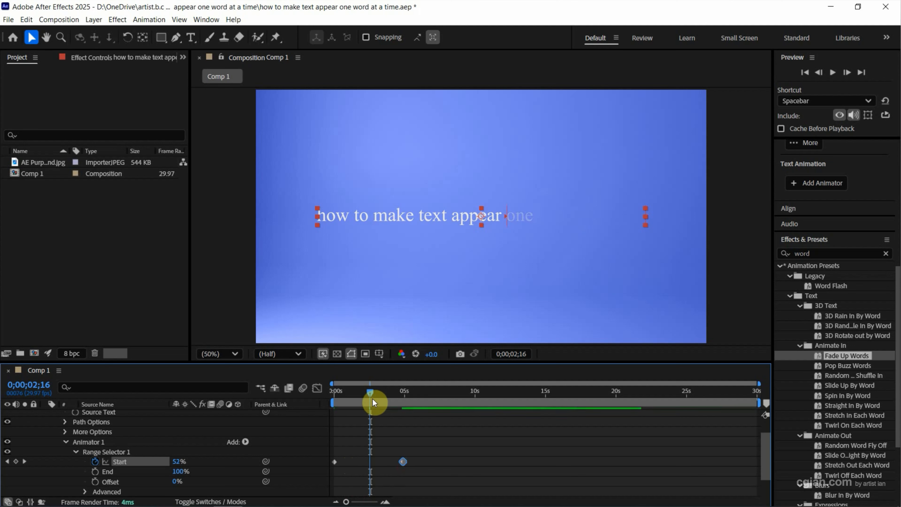
{"action": "left_click_drag", "start_coordinate": [368, 392], "coordinate": [336, 399]}
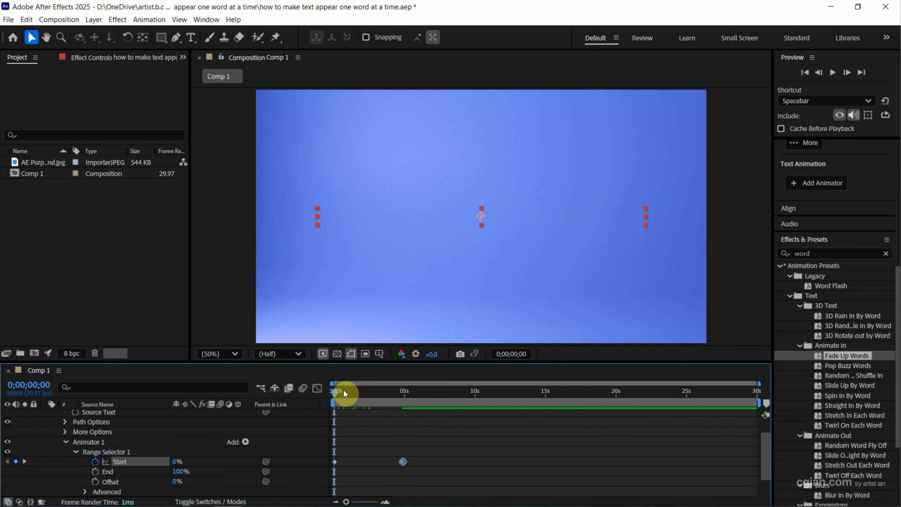
{"action": "left_click", "coordinate": [373, 462]}
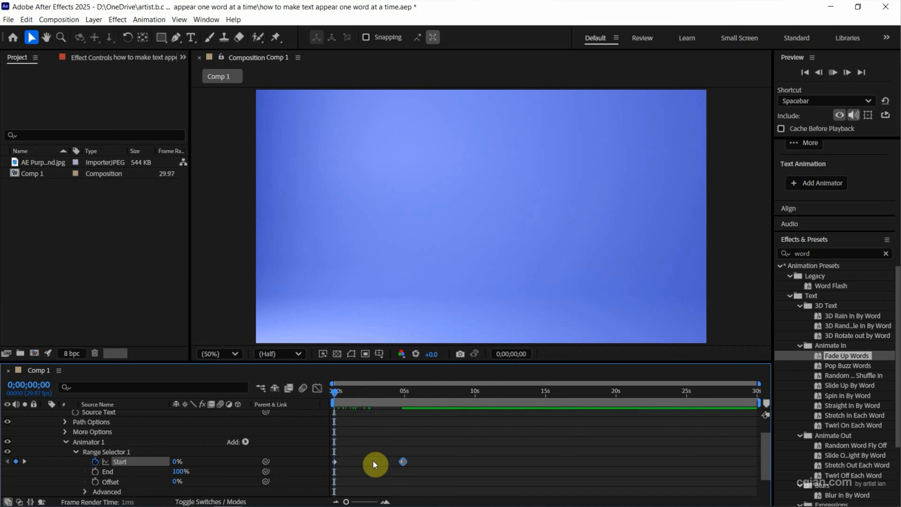
{"action": "key", "text": "space"}
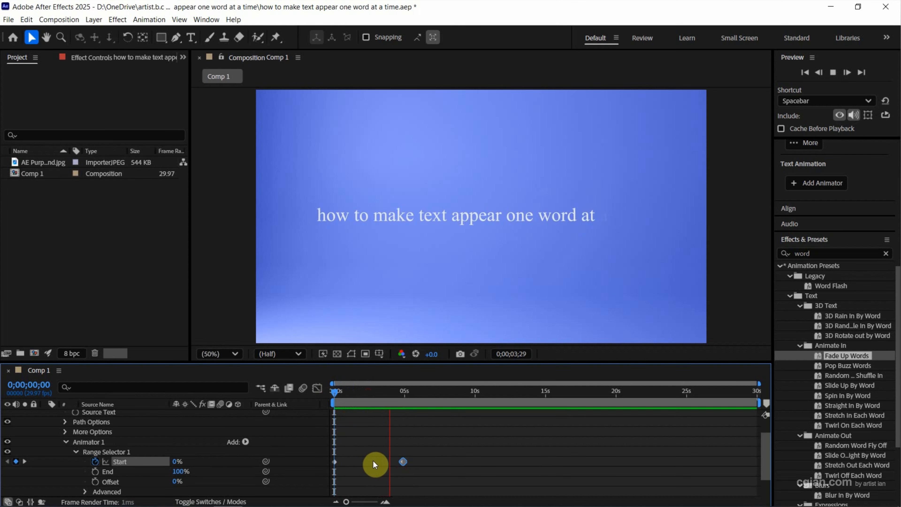
{"action": "key", "text": "space"}
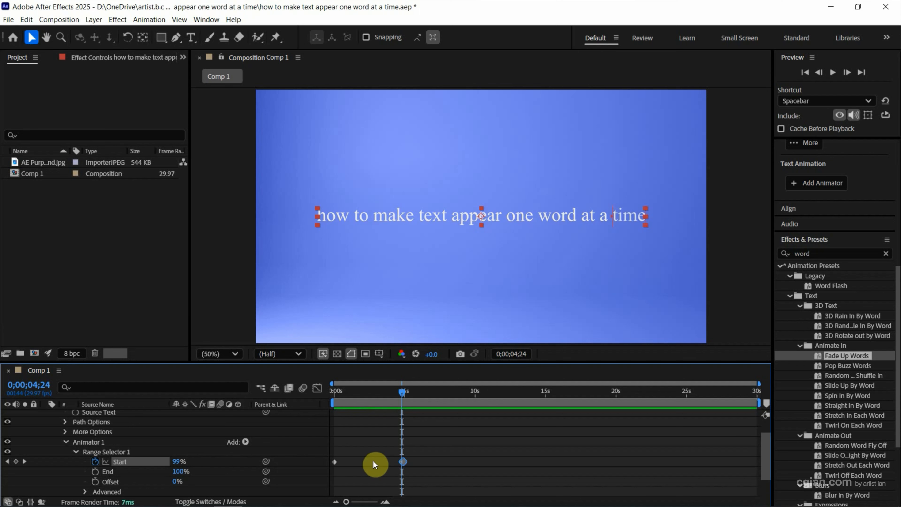
Step: Delete Animator 1 from the text layer and apply the Spin In By Word preset instead
{"action": "left_click", "coordinate": [90, 441]}
{"action": "key", "text": "Delete"}
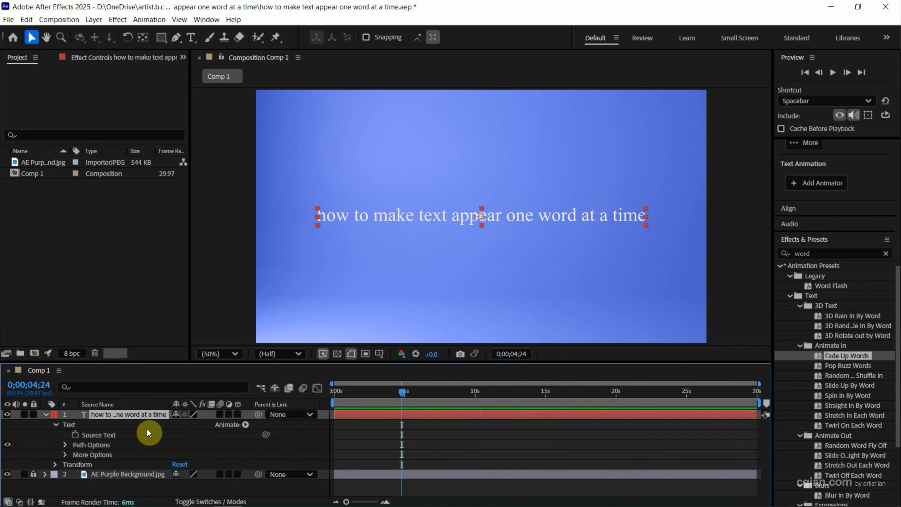
{"action": "double_click", "coordinate": [838, 398]}
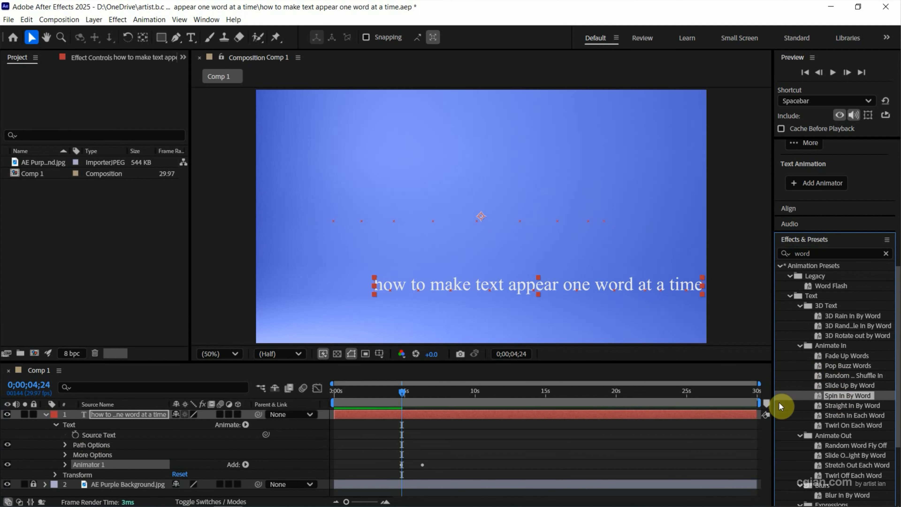
Step: Move the last Start keyframe of the spin animator's Range Selector 1 to about 10 seconds and preview the result
{"action": "left_click", "coordinate": [65, 464]}
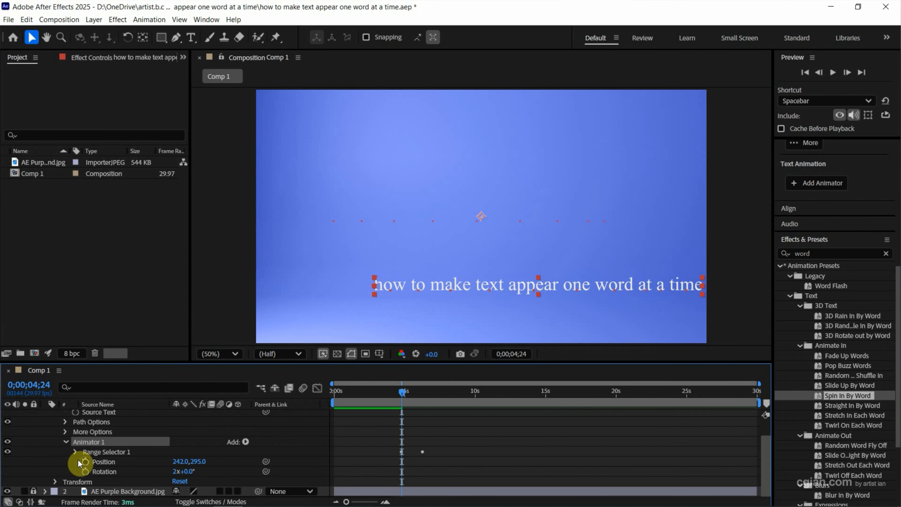
{"action": "left_click", "coordinate": [76, 452]}
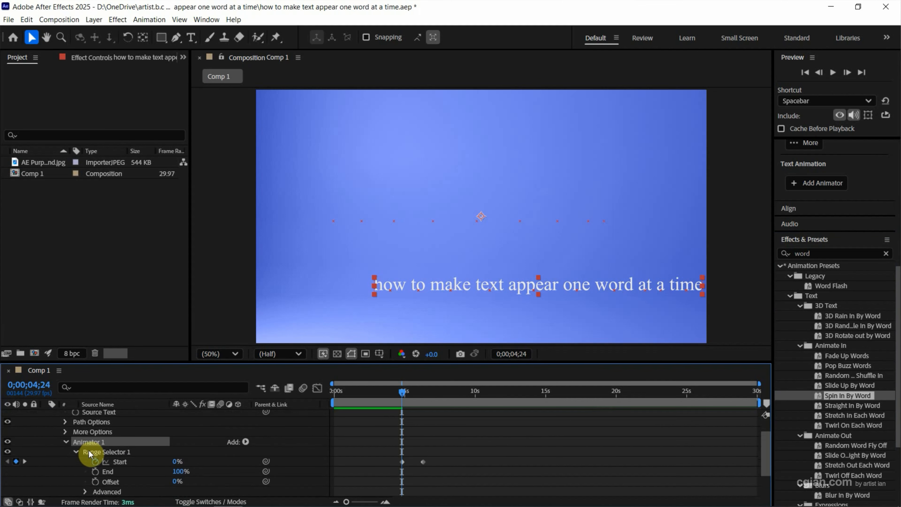
{"action": "left_click_drag", "start_coordinate": [423, 462], "coordinate": [477, 466]}
{"action": "key", "text": "space"}
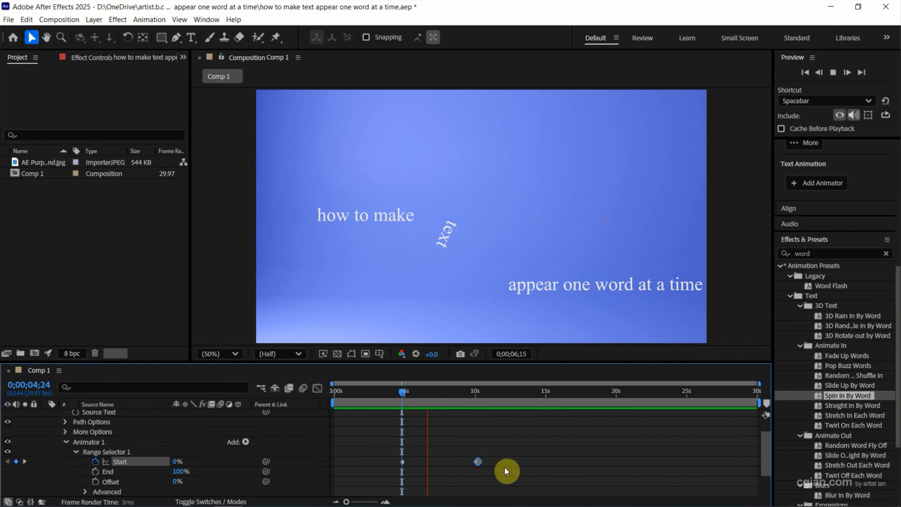
{"action": "key", "text": "space"}
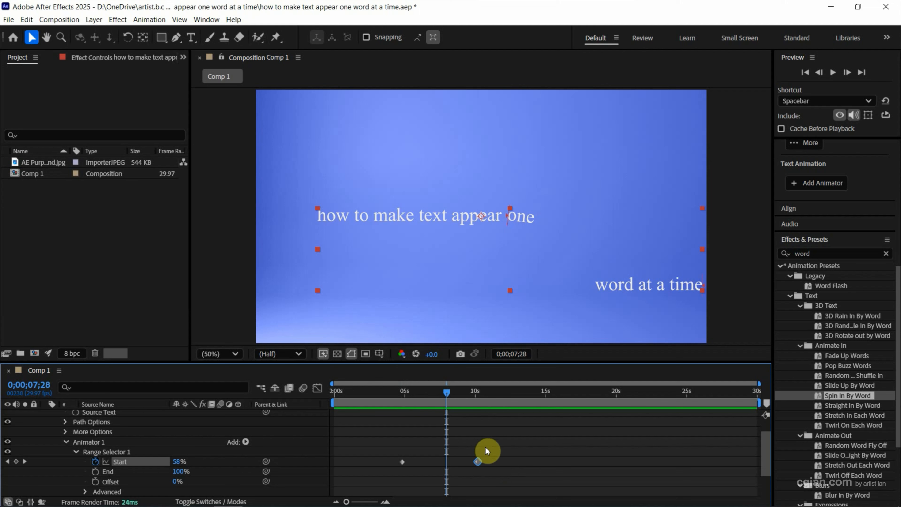
Step: Set the spin animator's Position to 239, 598 so the words start outside the frame, and preview the animation
{"action": "left_click_drag", "start_coordinate": [444, 400], "coordinate": [400, 398]}
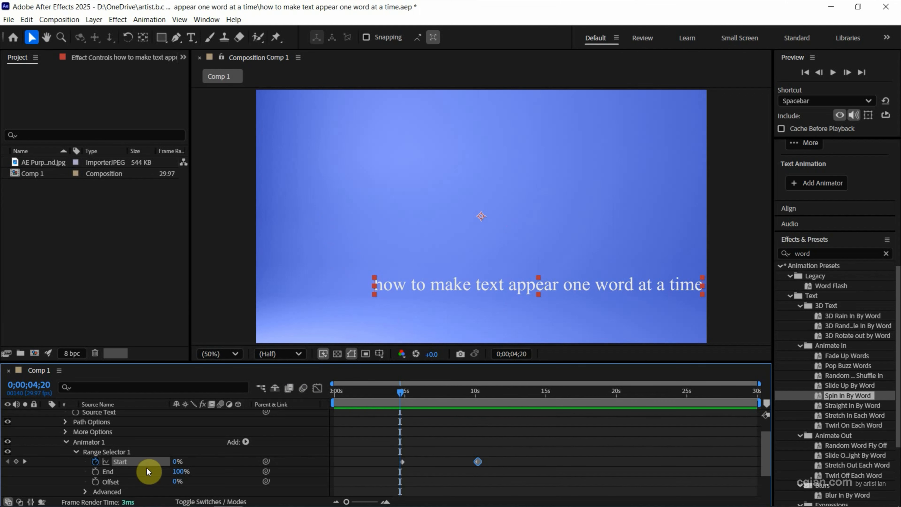
{"action": "scroll", "coordinate": [147, 469], "scroll_direction": "down", "scroll_amount": 2}
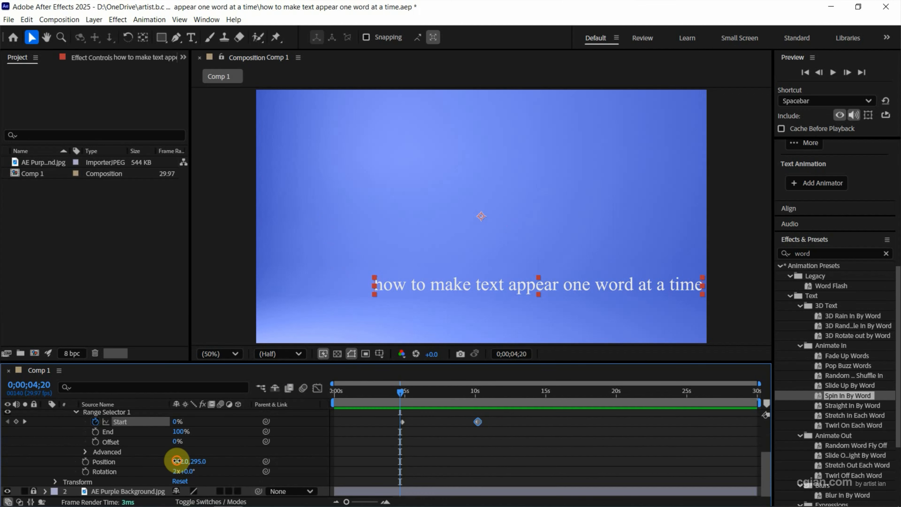
{"action": "left_click_drag", "start_coordinate": [179, 461], "coordinate": [284, 472]}
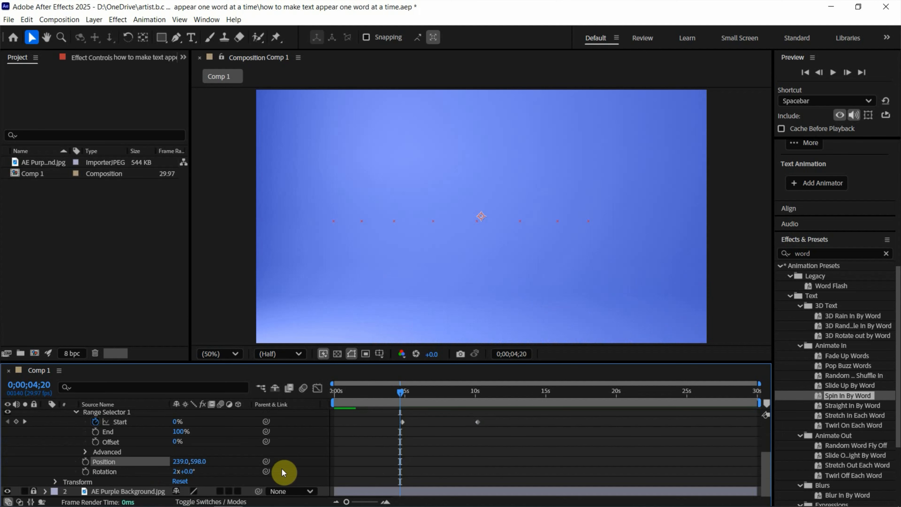
{"action": "key", "text": "space"}
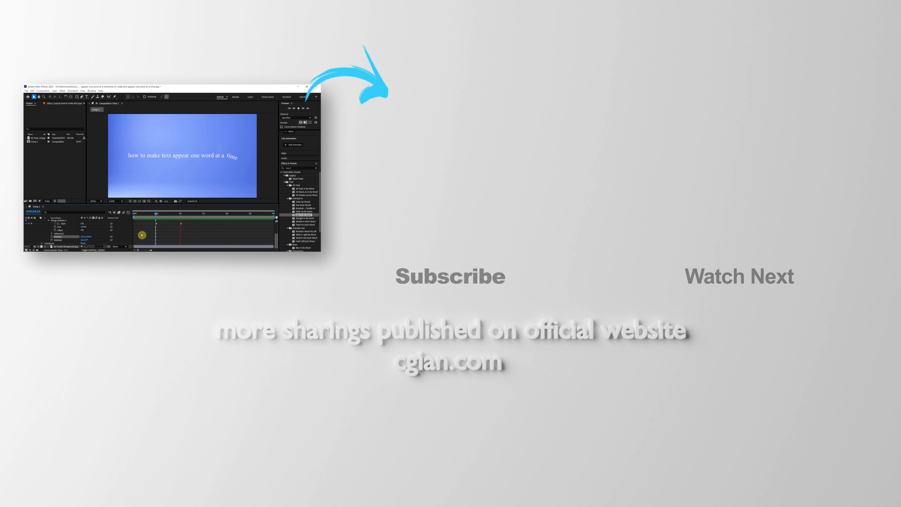
{"action": "key", "text": "space"}
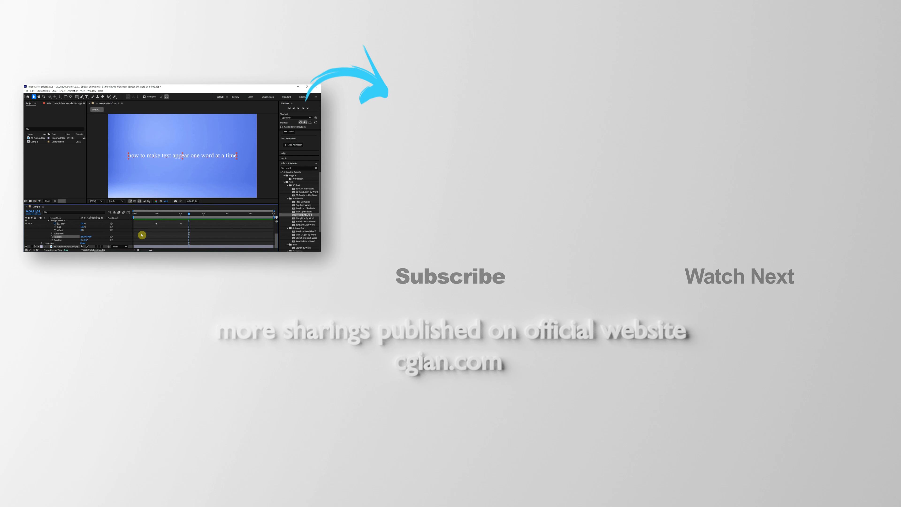